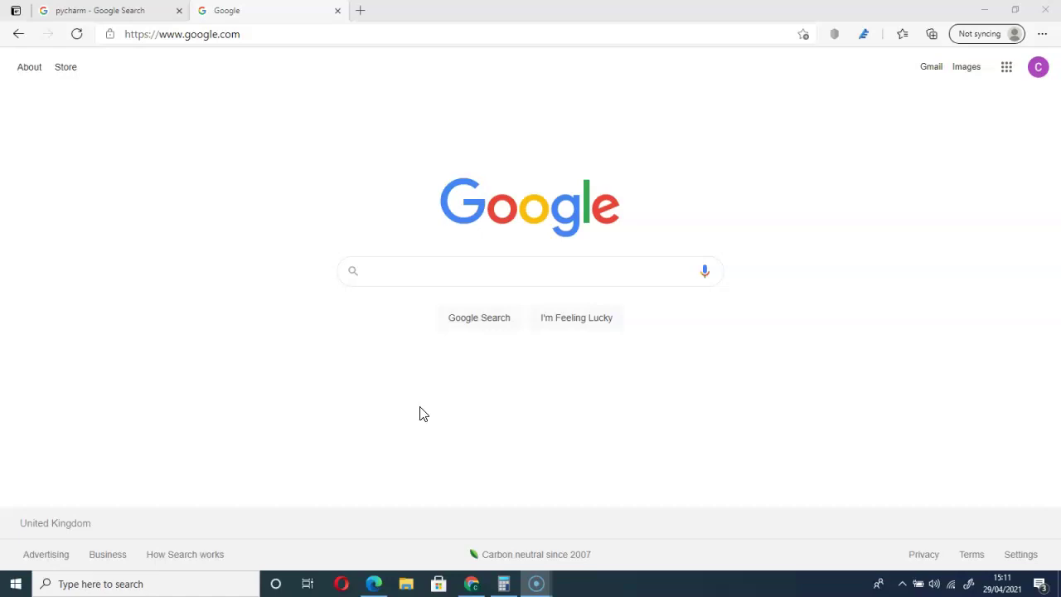
Search Google for python, open the official Python.org site and download Python 3.9.4 for Windows
click(440, 278)
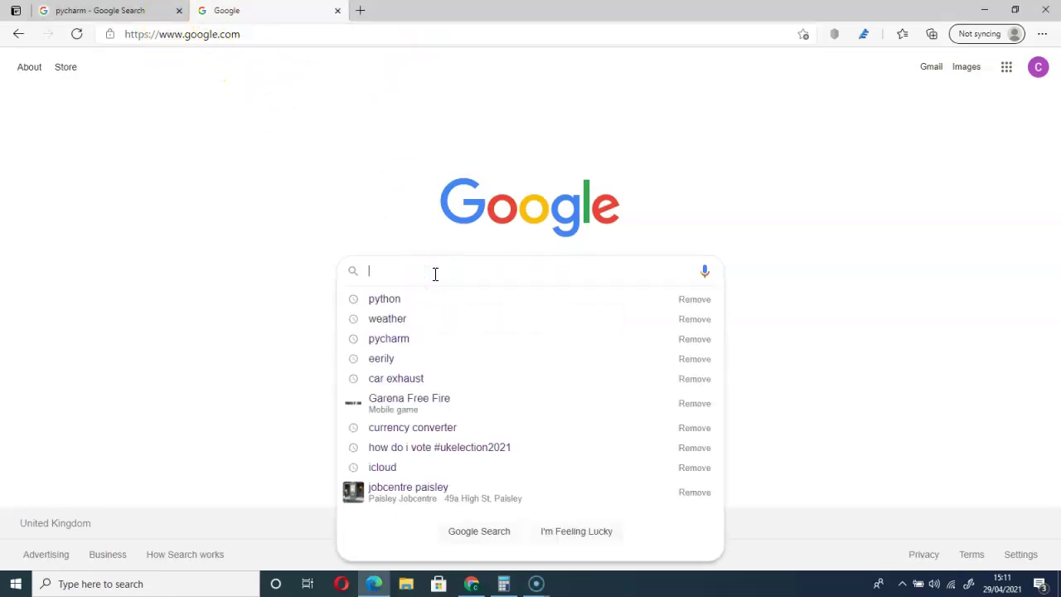
click(390, 302)
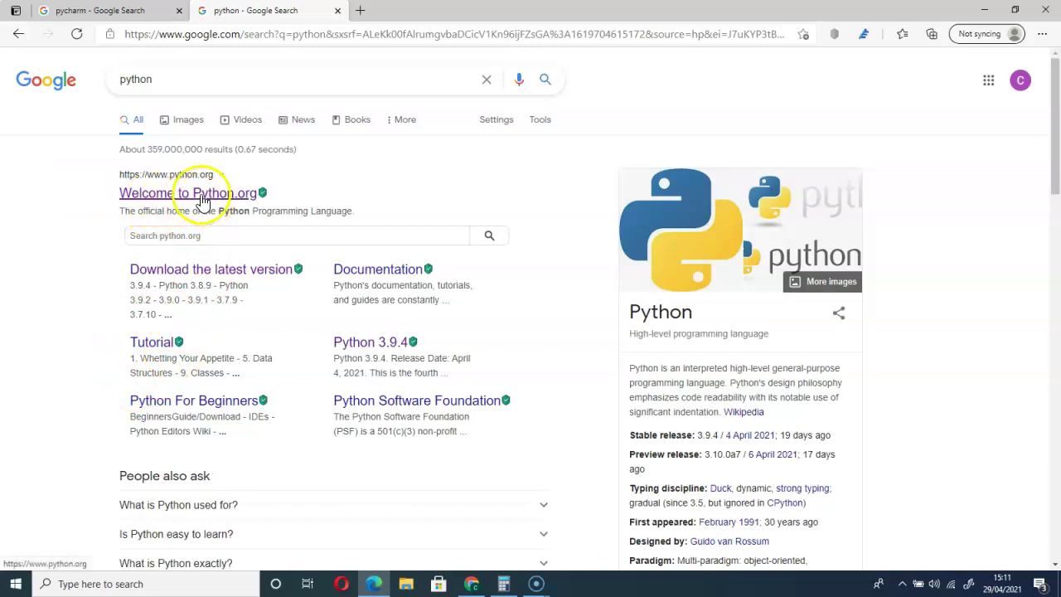
click(169, 195)
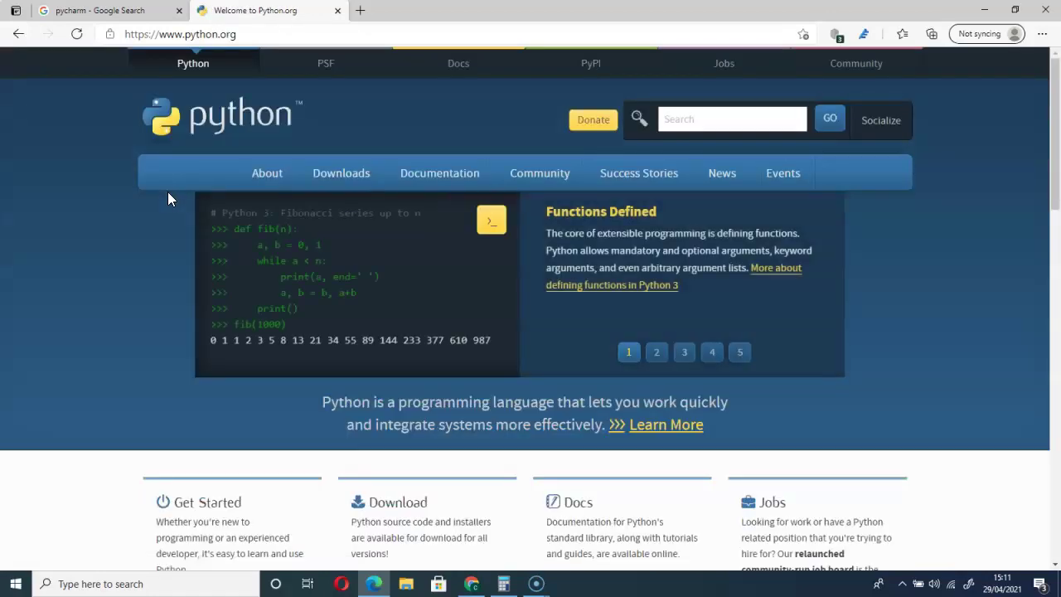
mouse_move(335, 186)
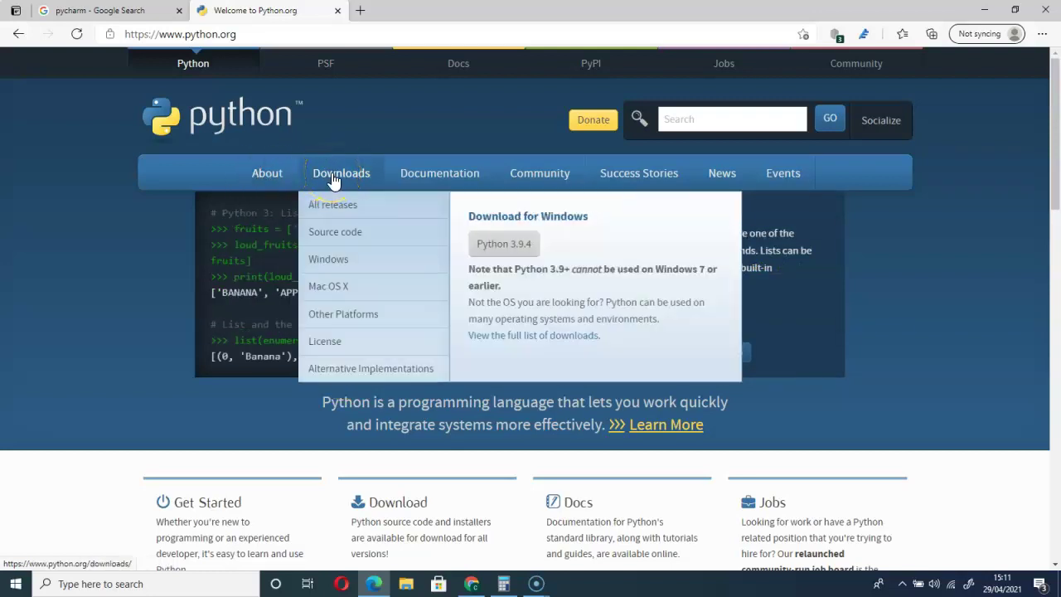
click(497, 251)
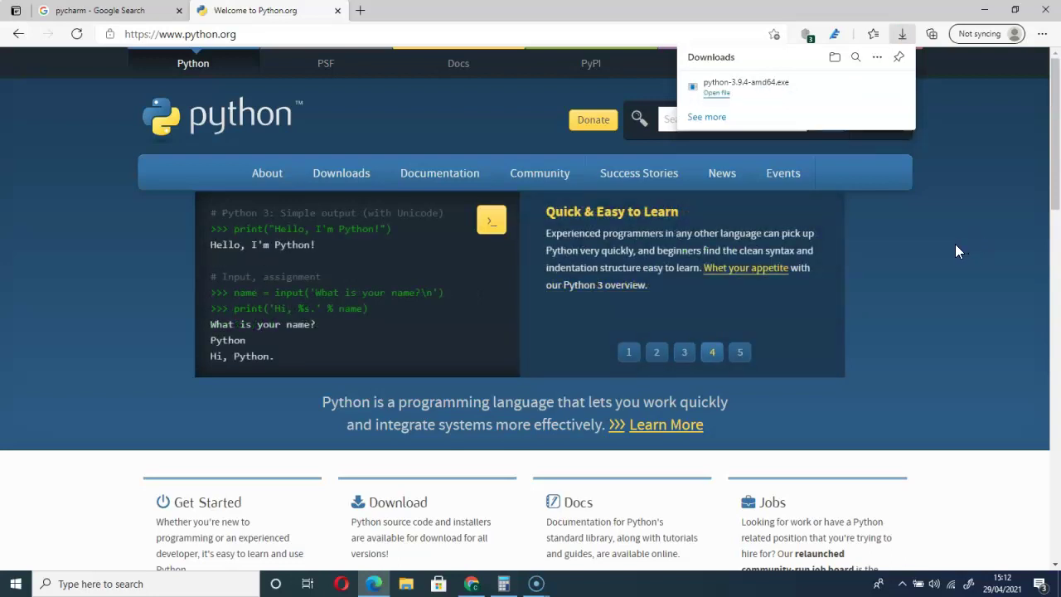
Launch the downloaded python-3.9.4-amd64.exe and start the default installation with Python 3.9 added to PATH
click(715, 94)
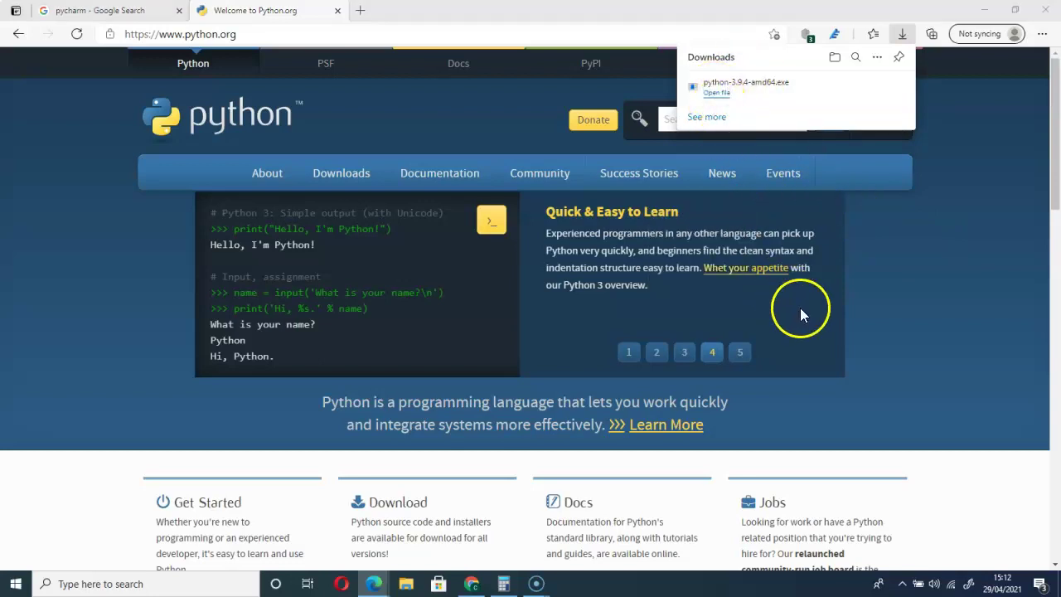
click(713, 96)
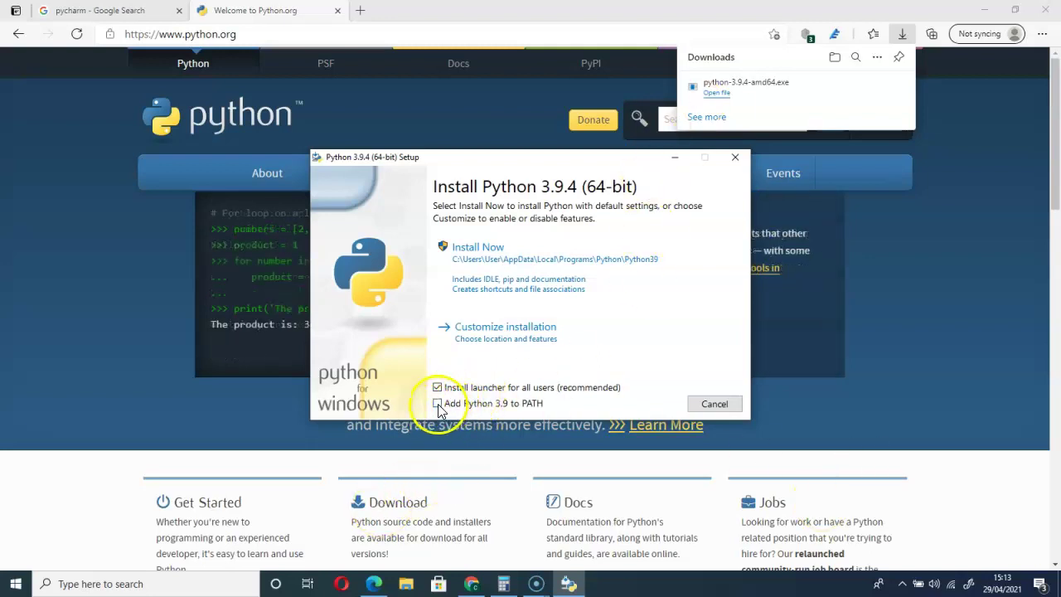
click(438, 405)
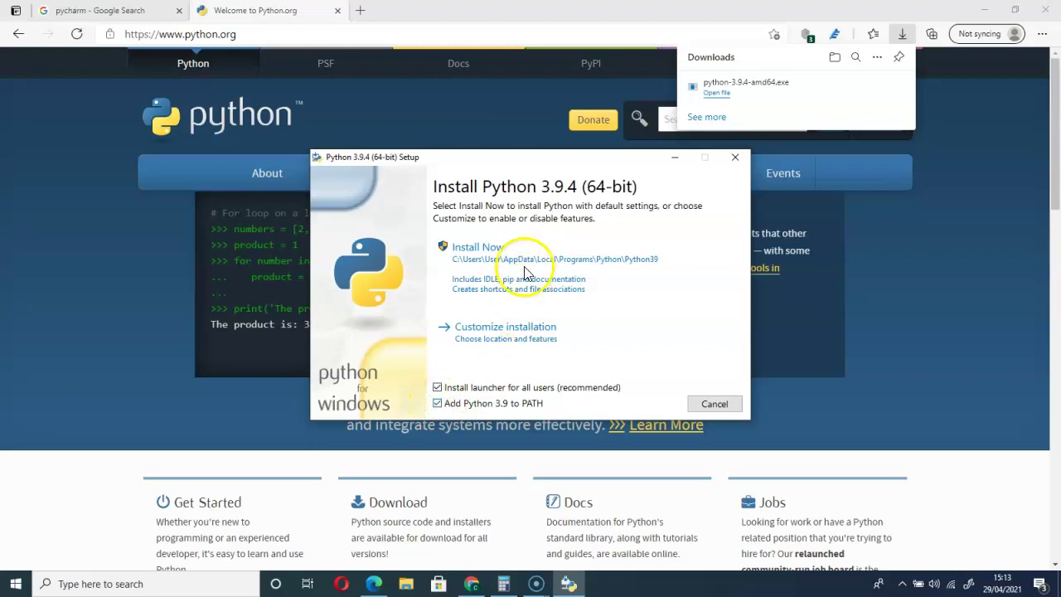
click(475, 247)
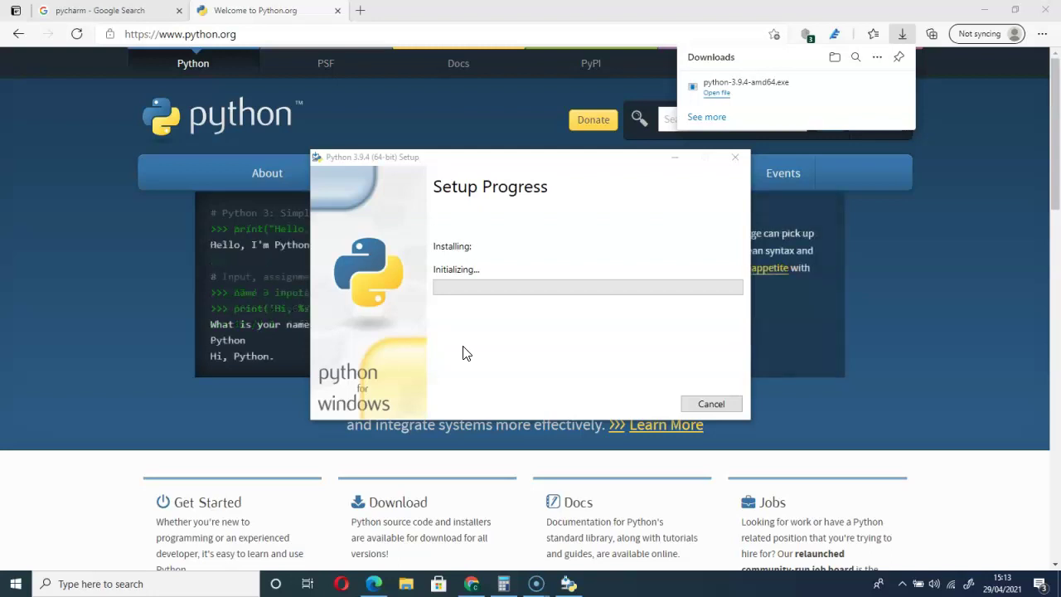
Open the JetBrains PyCharm download page from the existing pycharm search results and choose the free Community download for Windows
click(95, 11)
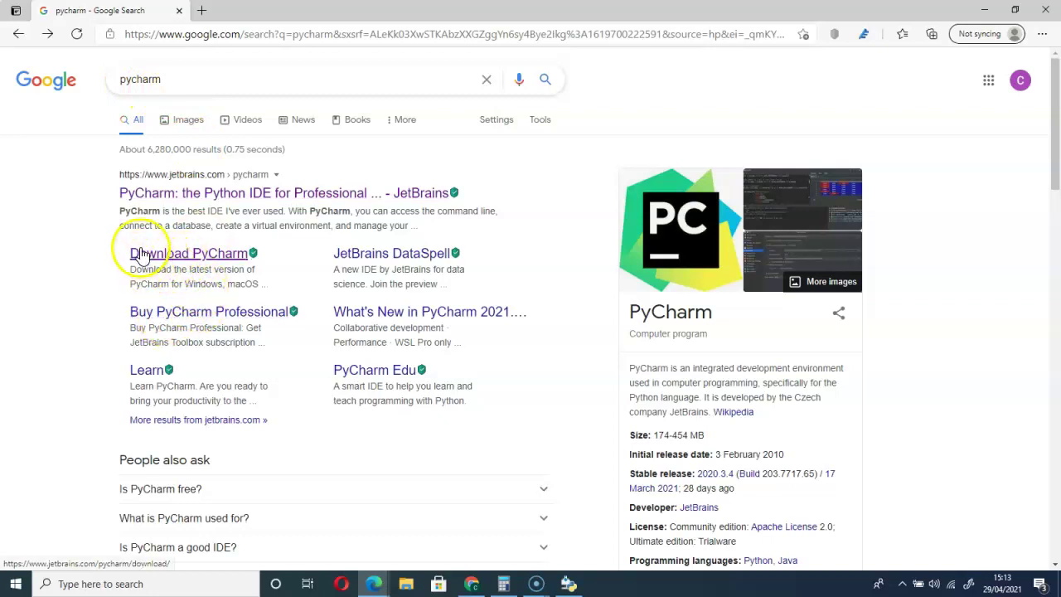
click(155, 200)
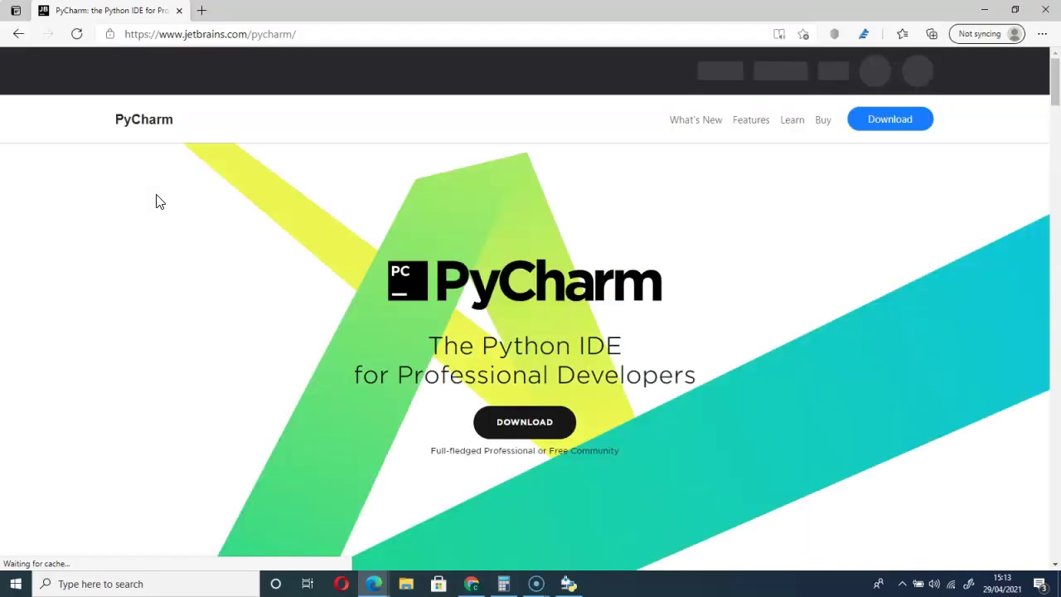
click(18, 35)
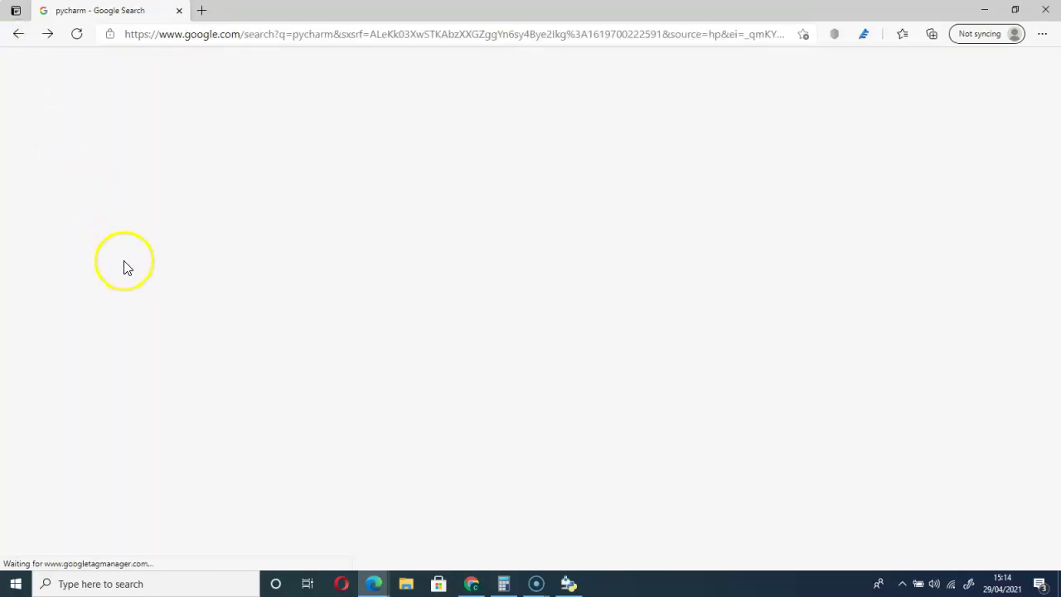
click(168, 256)
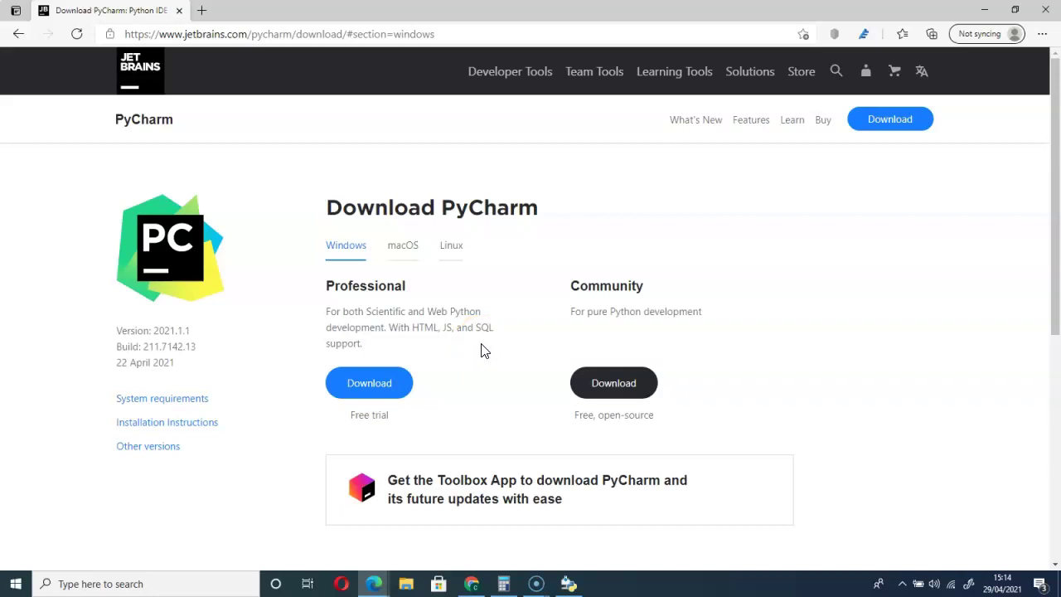
click(611, 390)
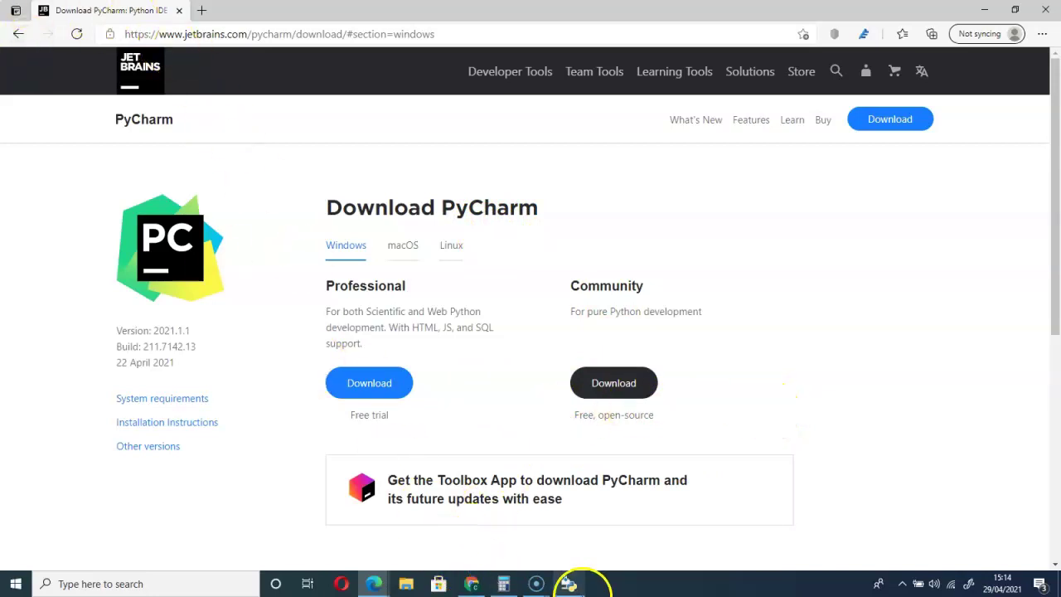
Return to the running Python 3.9.4 setup and cancel the installation
click(569, 584)
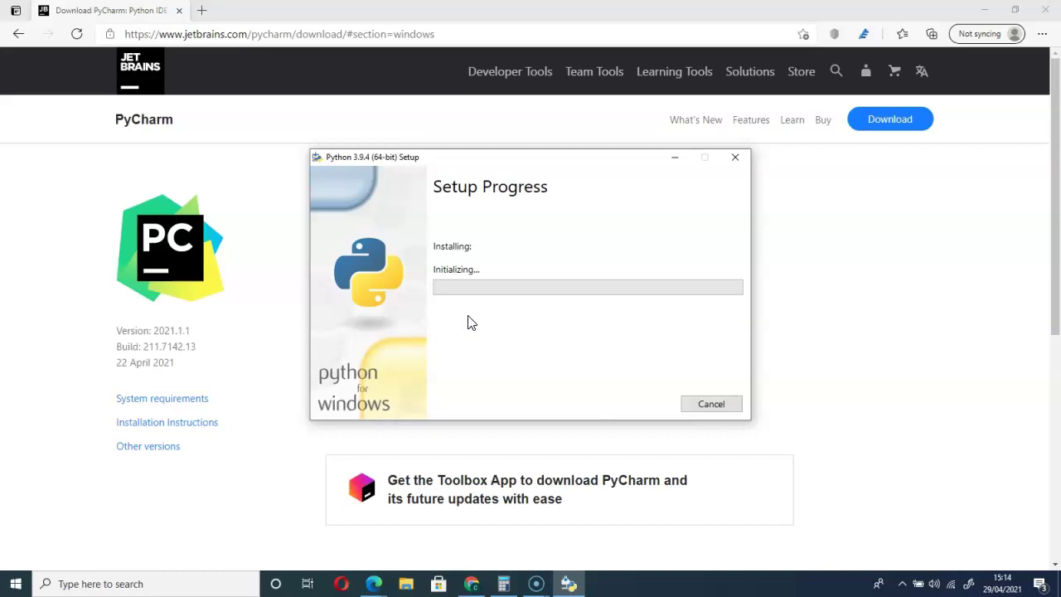
click(712, 405)
click(534, 334)
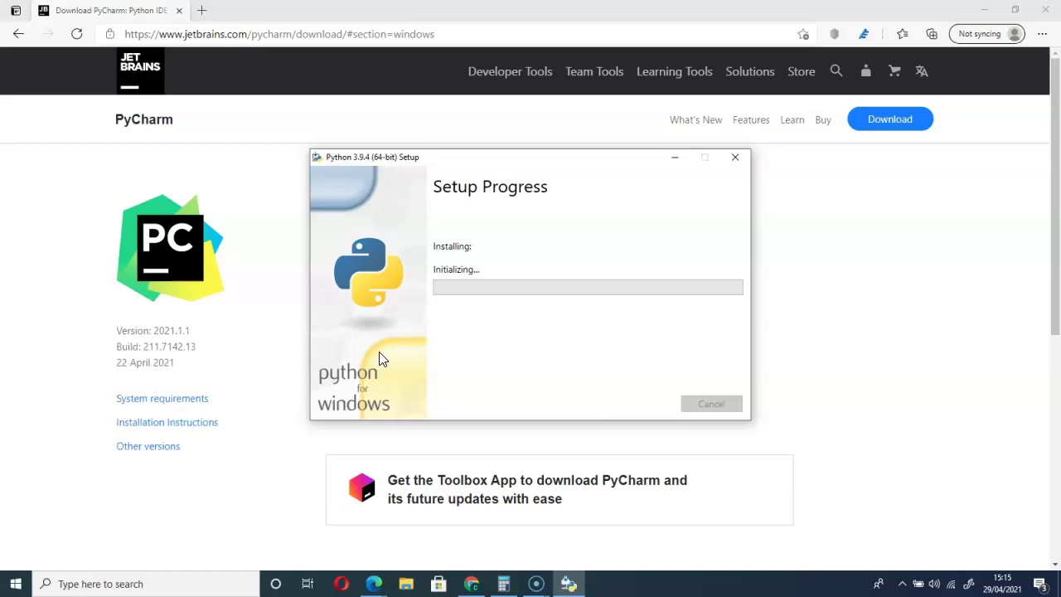
Find cmd through the Windows search and open Command Prompt in front of the browser
key(super)
text(cmd)
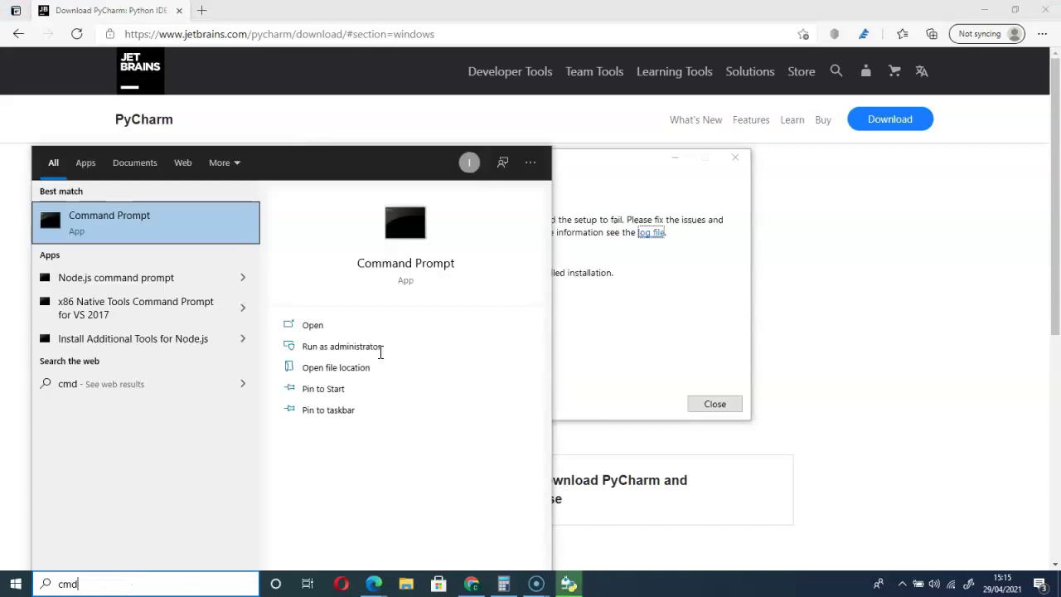
click(120, 215)
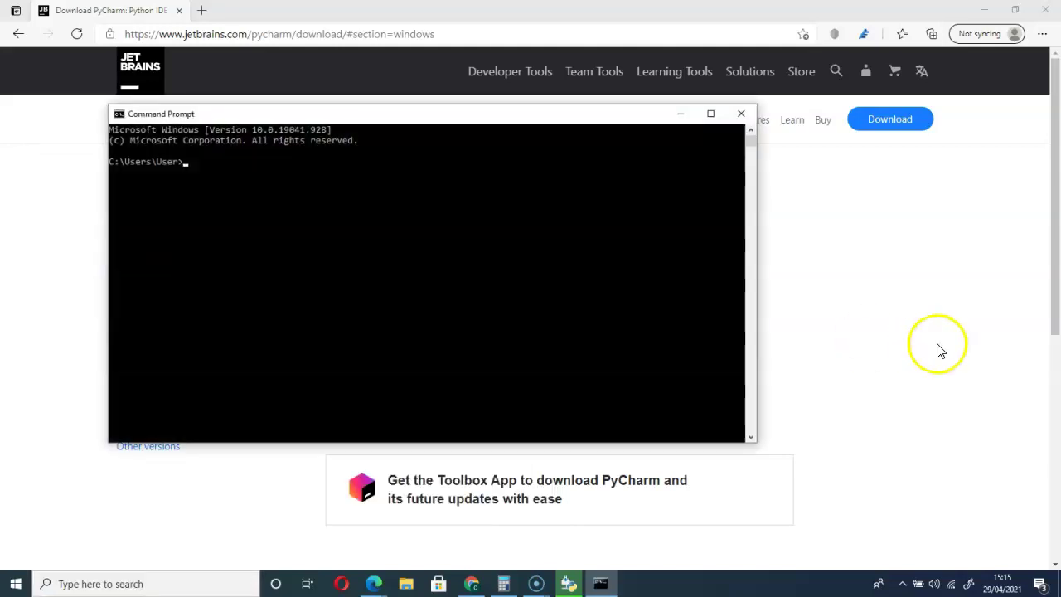
click(935, 332)
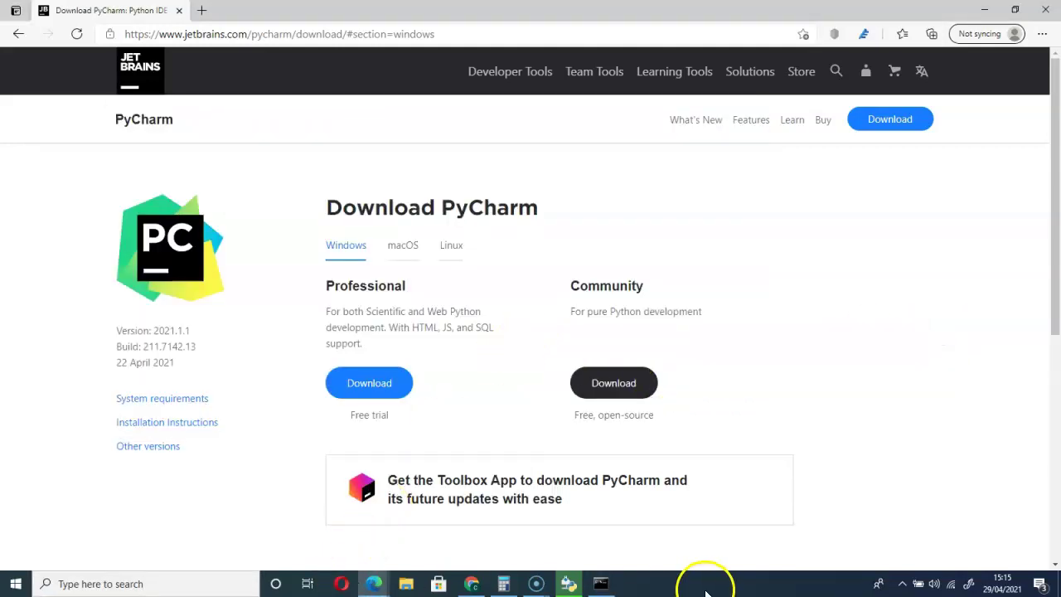
click(601, 584)
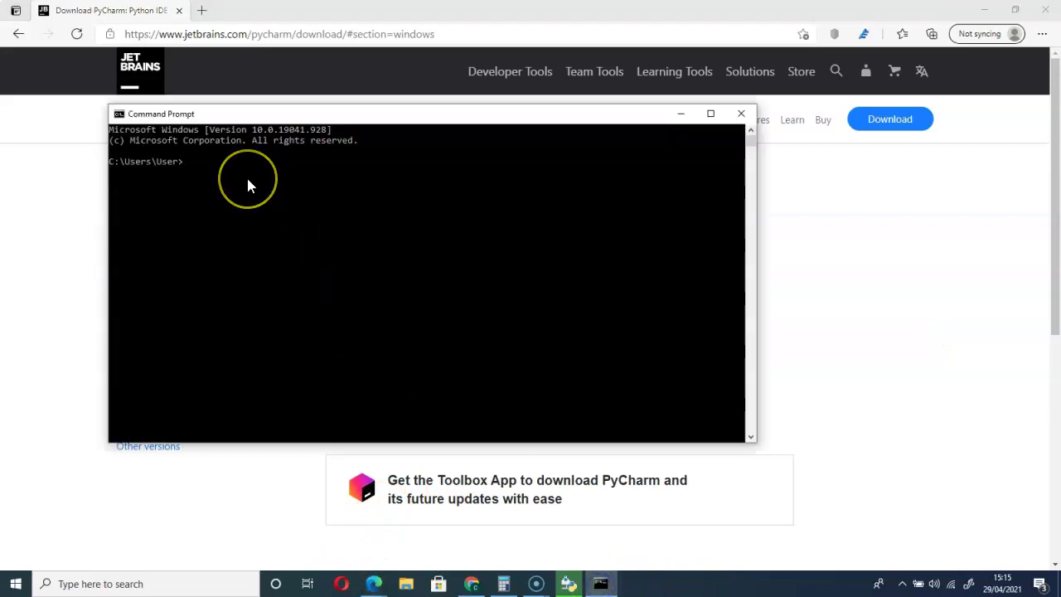
Check the installed Python version by running python -V at the command line
text(python -)
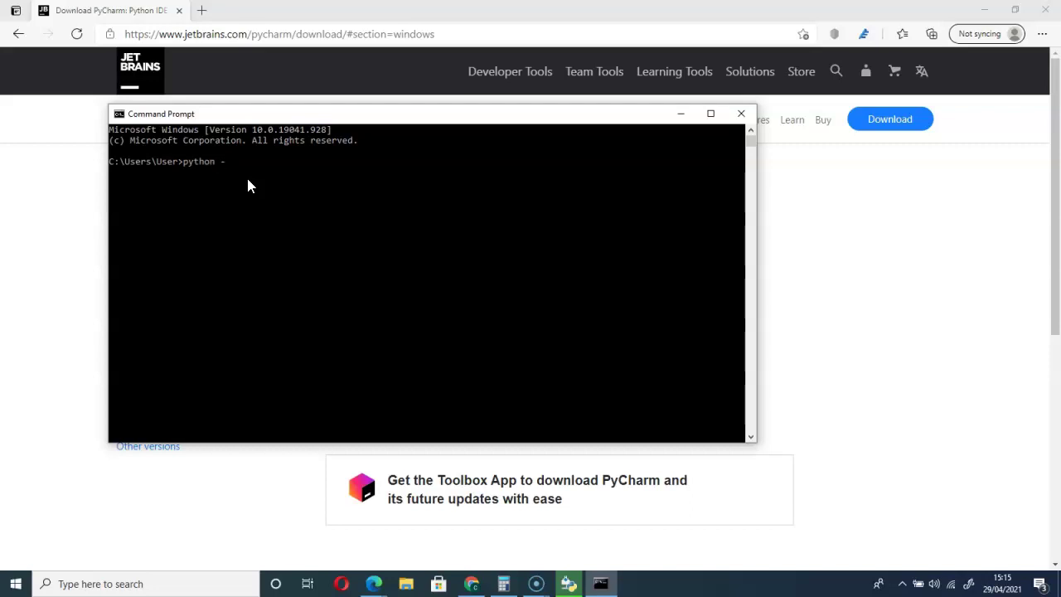
text(V)
key(Return)
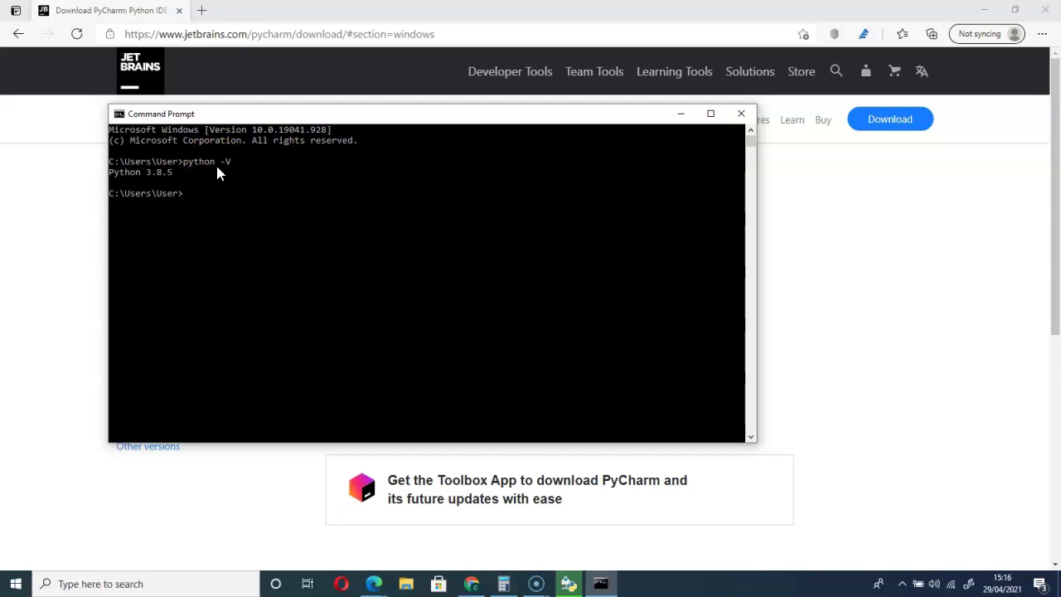
click(158, 177)
Close the cancelled Python 3.9.4 setup window and return to Command Prompt
click(569, 586)
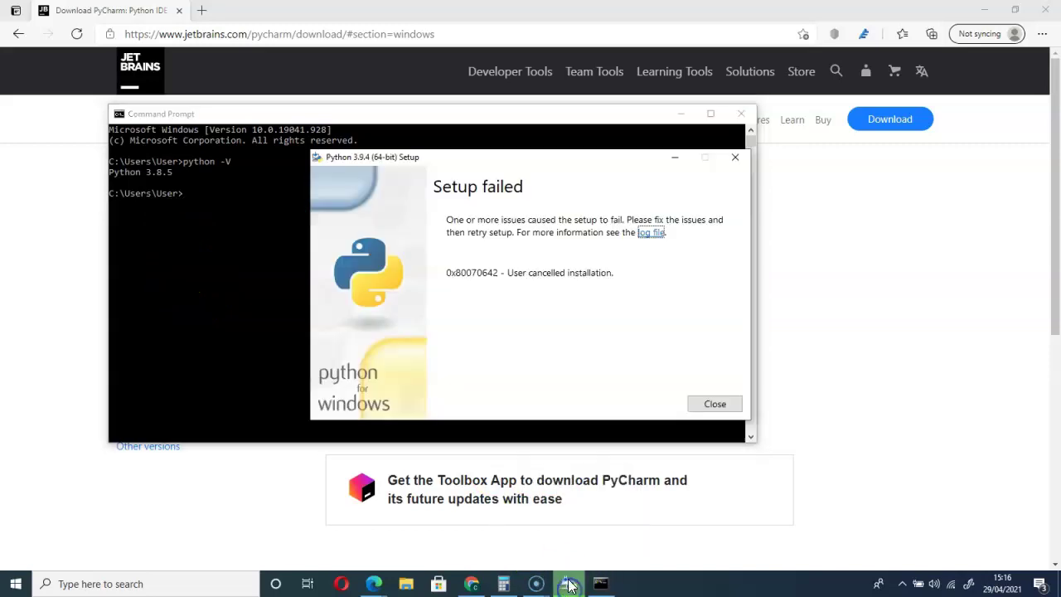
click(734, 157)
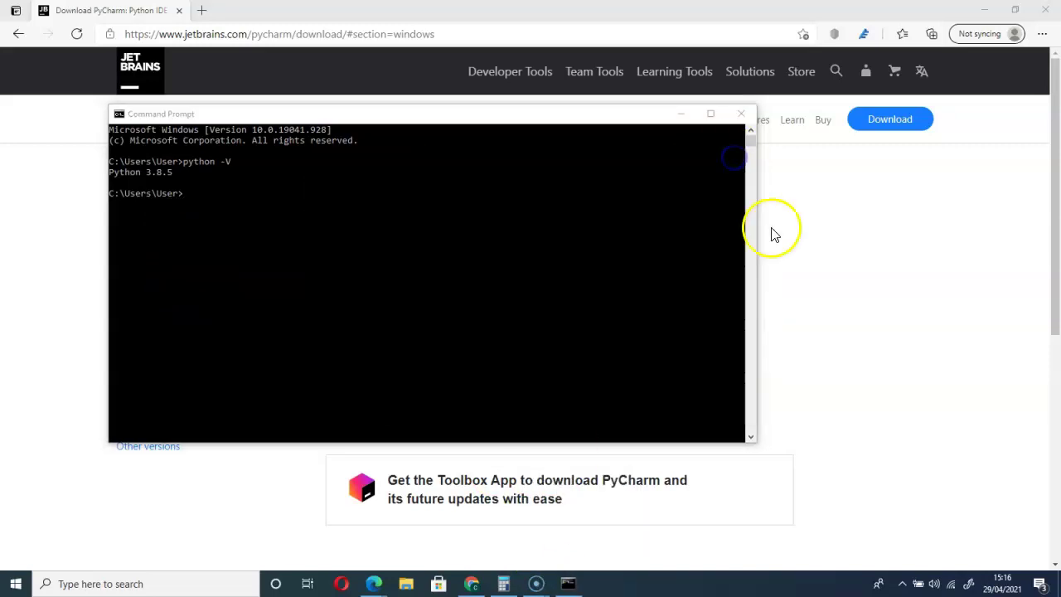
click(191, 199)
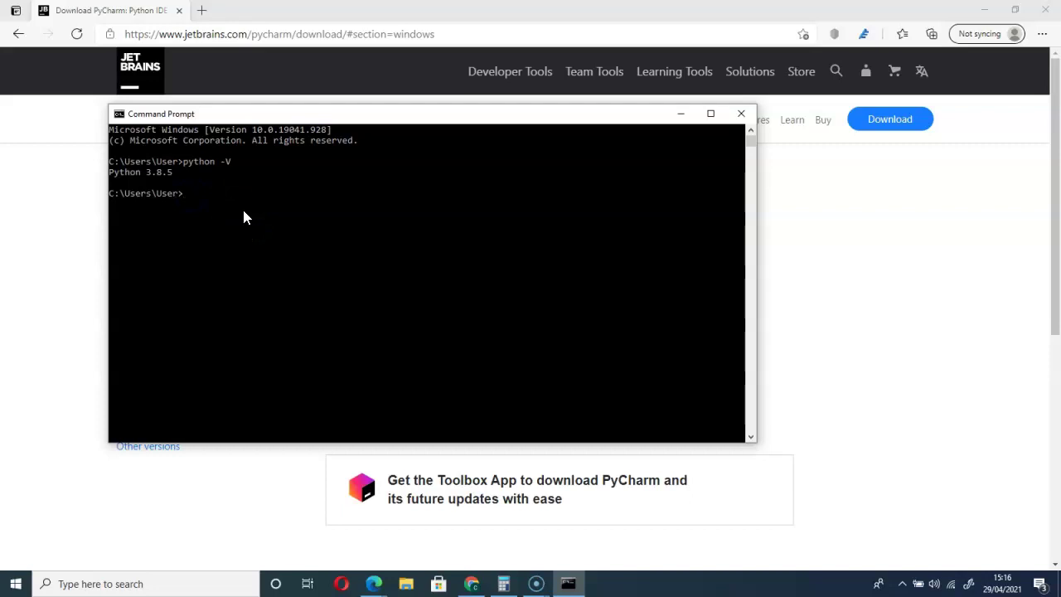
Search Windows for pycharm and launch PyCharm Community Edition 2020.1.1
click(125, 583)
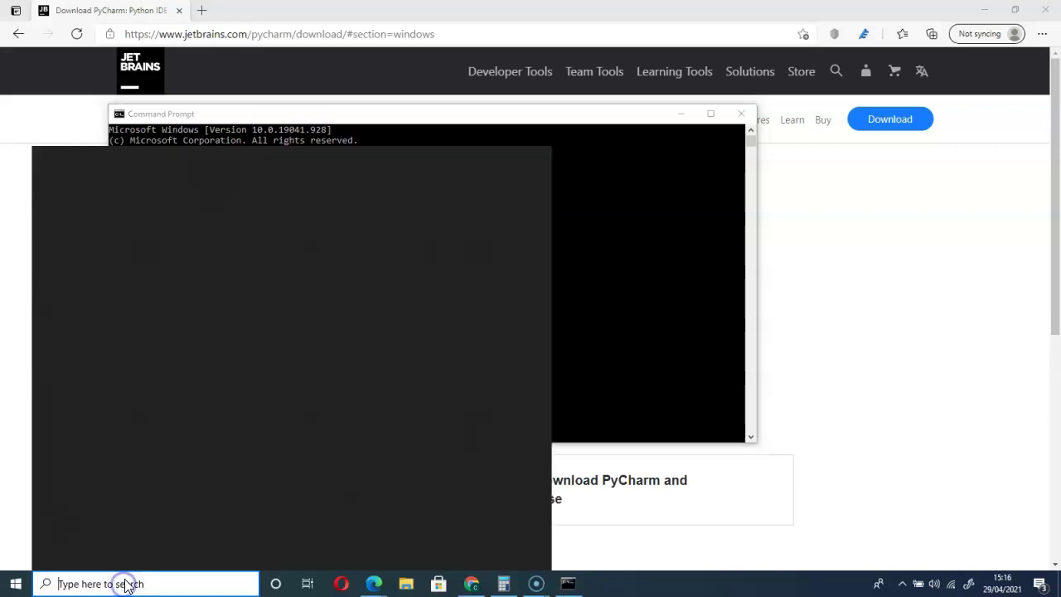
text(p)
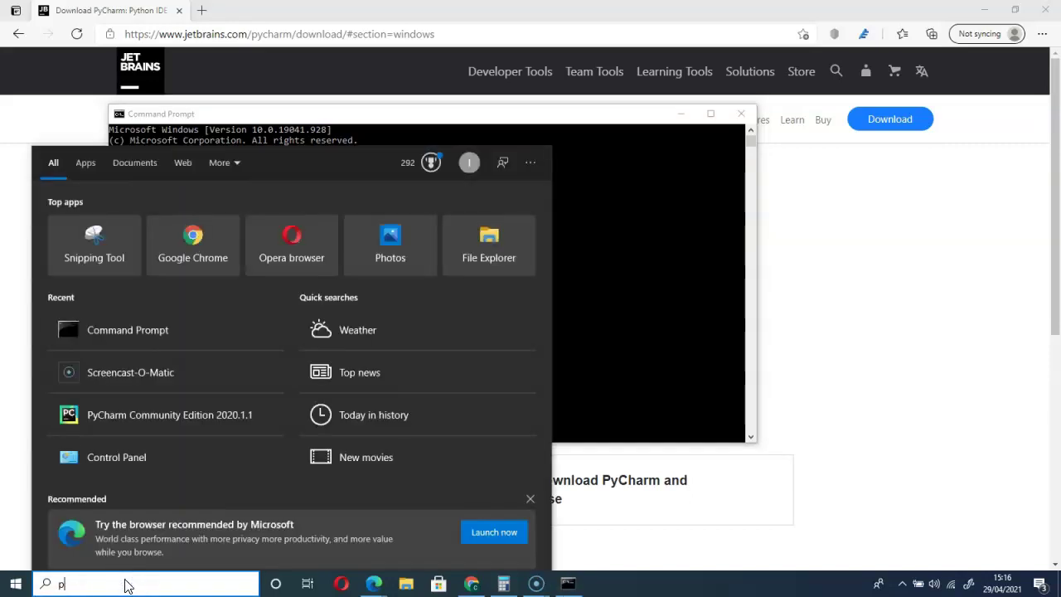
text(ycharm)
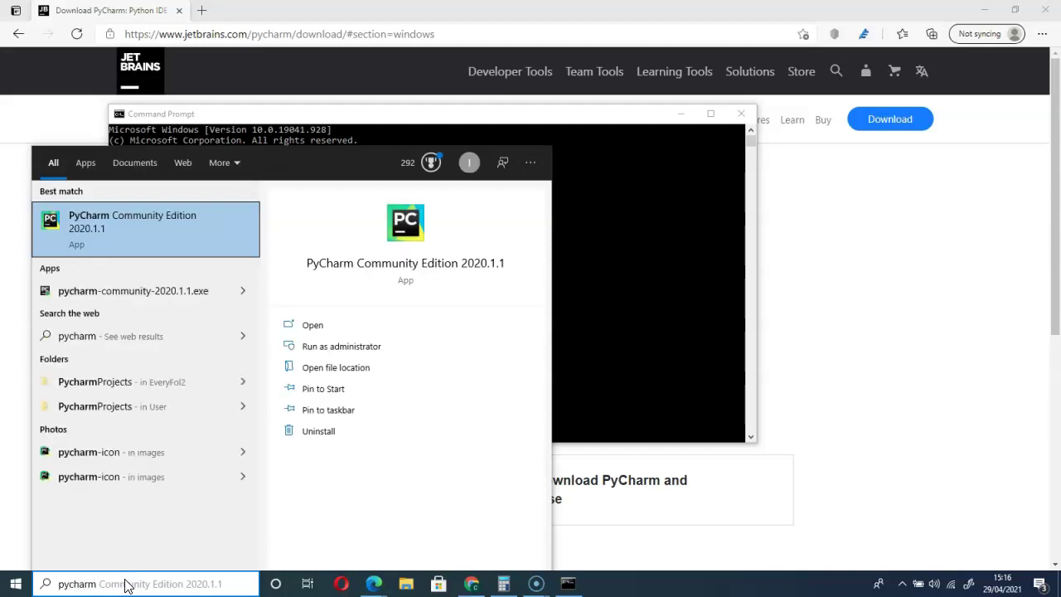
click(104, 228)
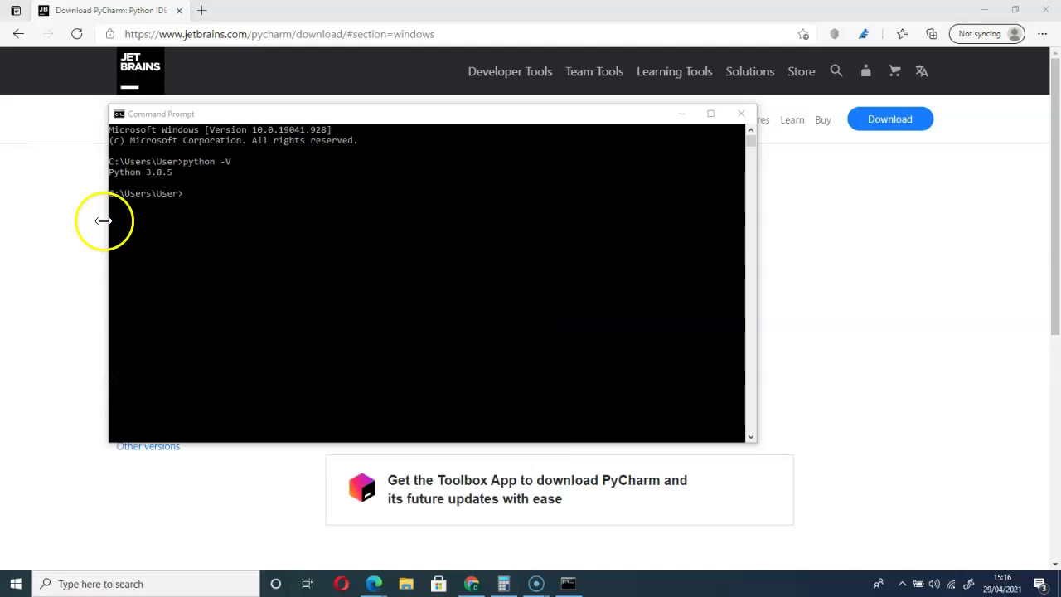
click(921, 316)
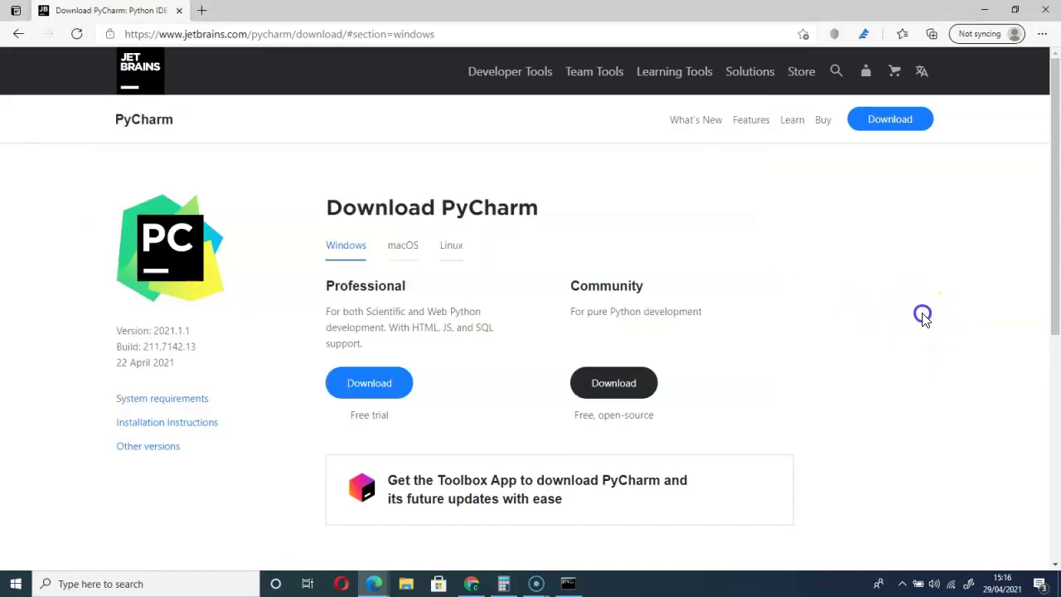
Switch back to Command Prompt and start the interactive Python interpreter with the python command
click(568, 584)
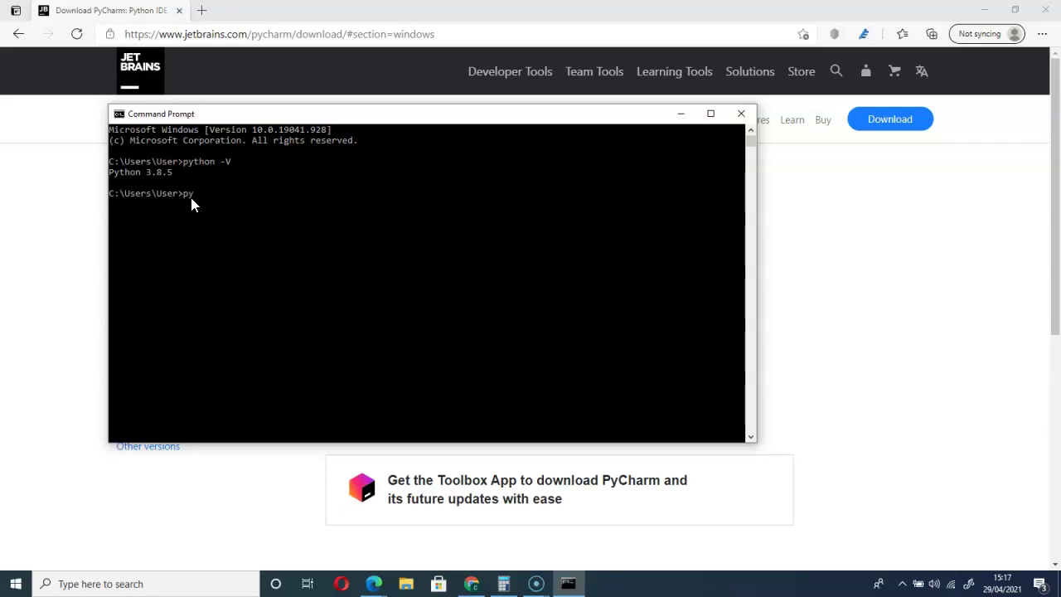
text(thon)
key(Return)
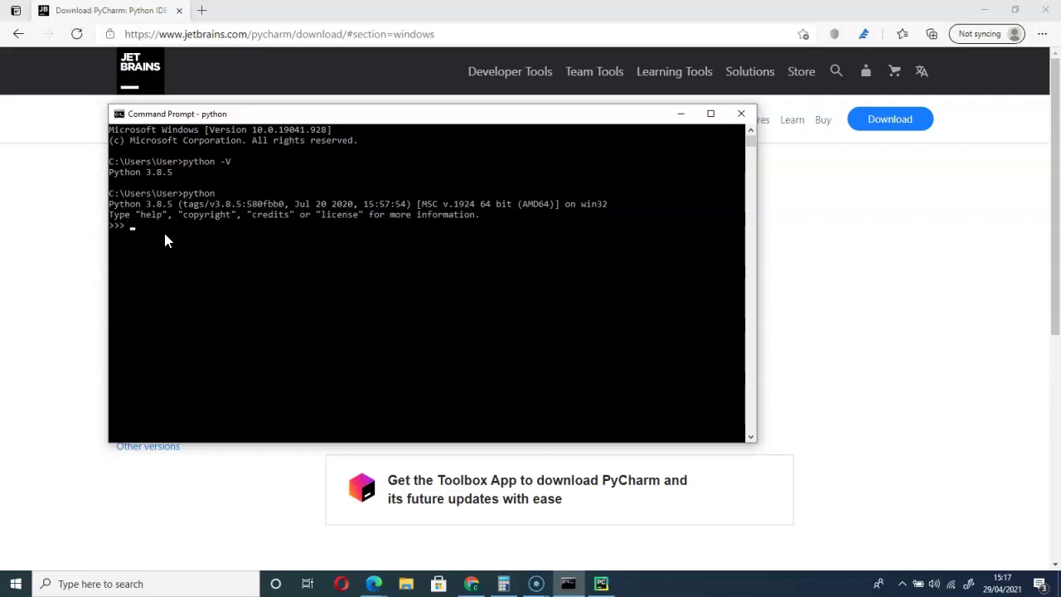
Evaluate 2+2 and 6+6 in the interactive Python interpreter
text(+2)
key(Return)
text(6+6)
key(Return)
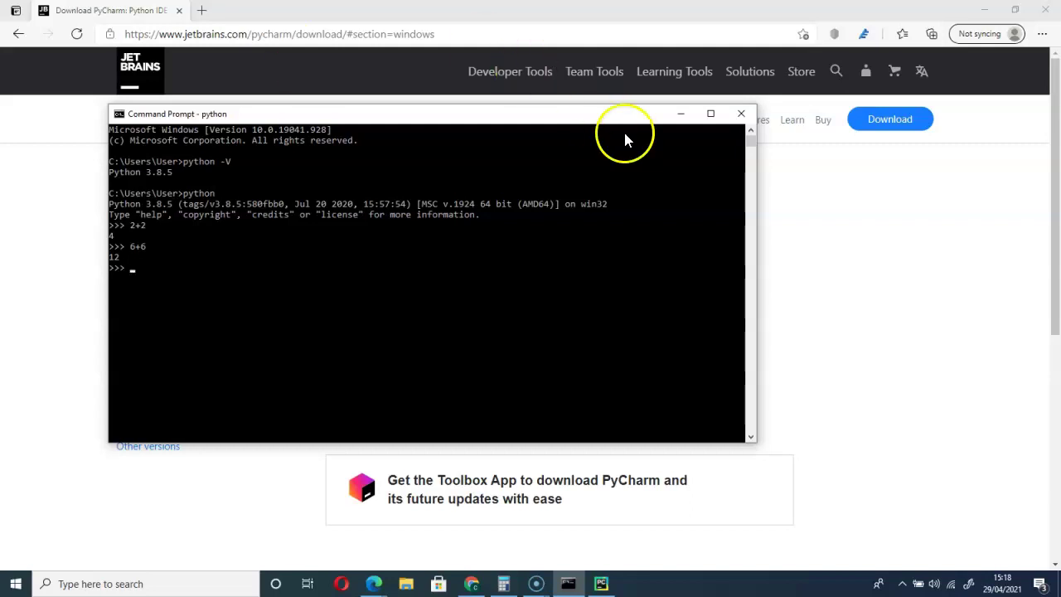
Close Command Prompt and switch to the PyCharm welcome window
click(741, 116)
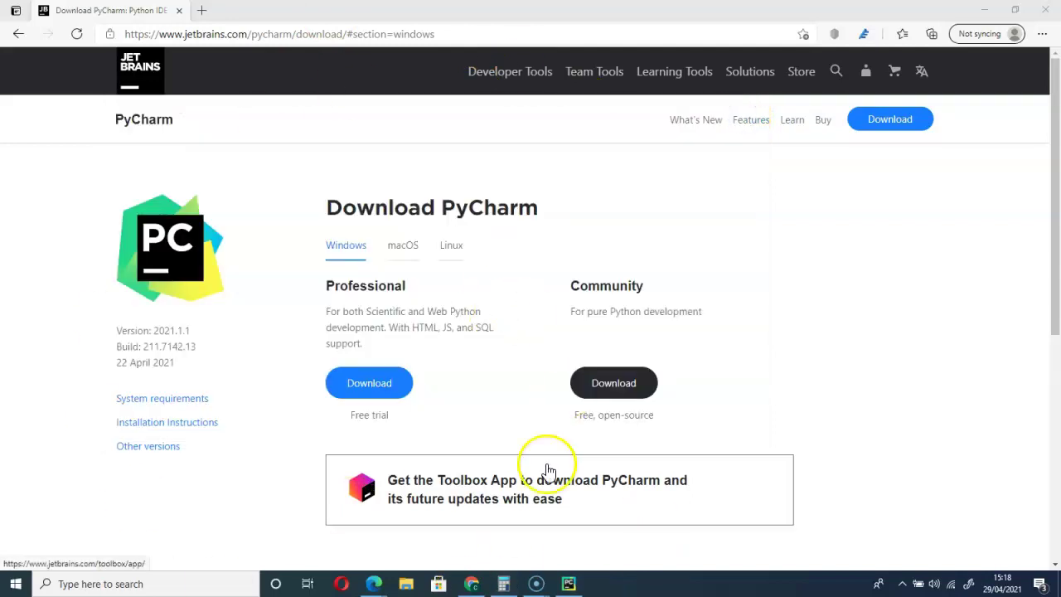
click(570, 585)
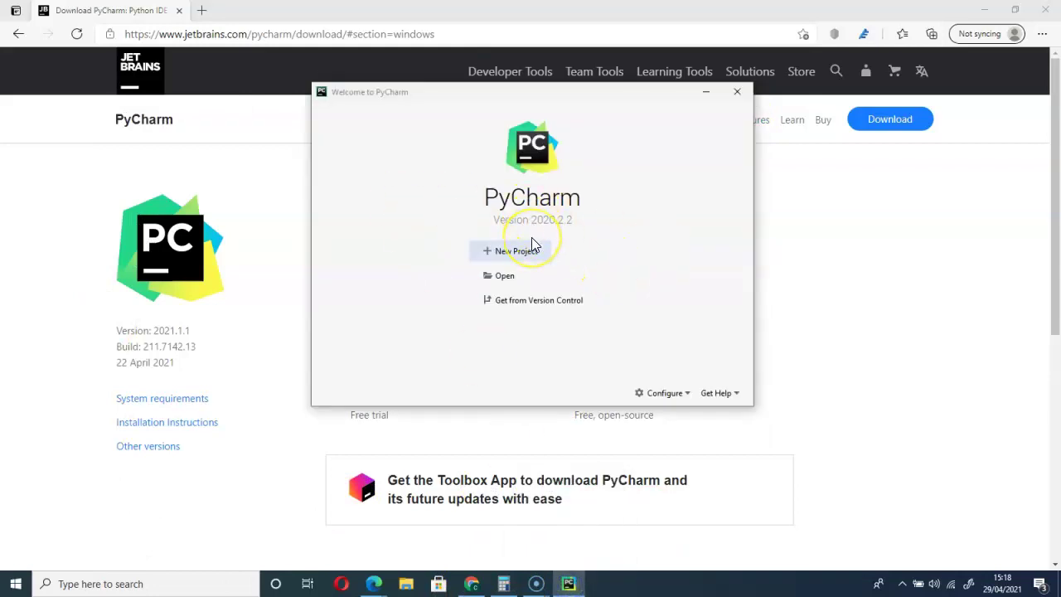